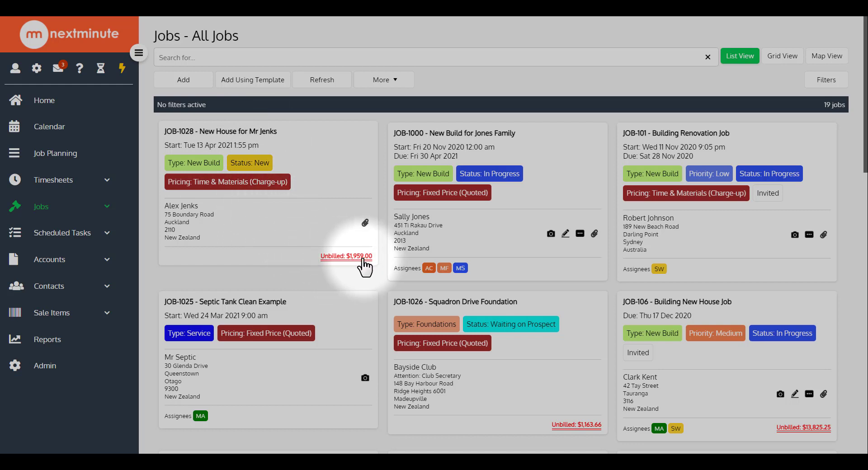
Open JOB-1028's charges and review its labour, materials and $700.00 plumbing disbursement.
click(319, 199)
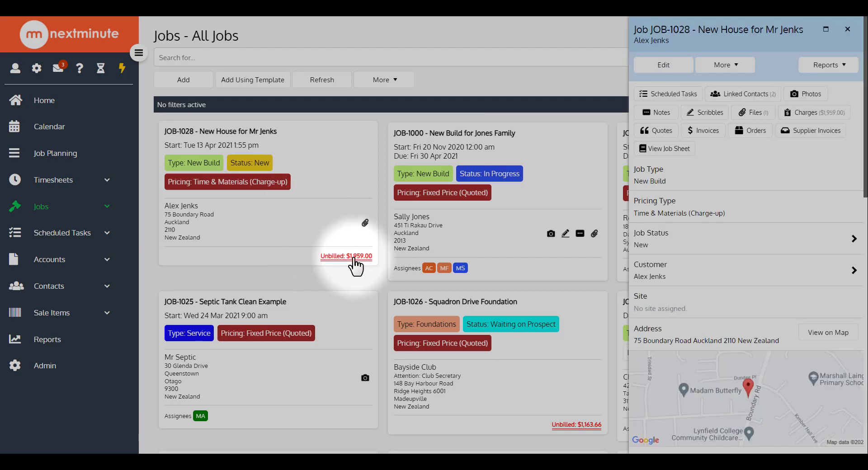
click(805, 118)
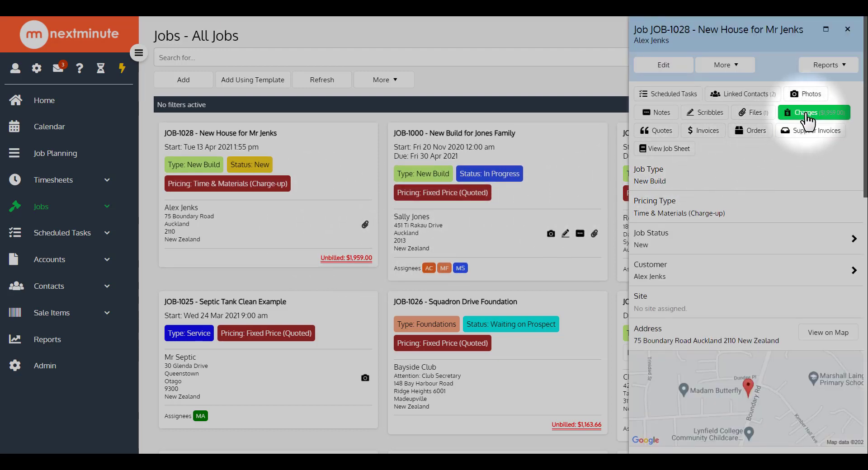
click(815, 120)
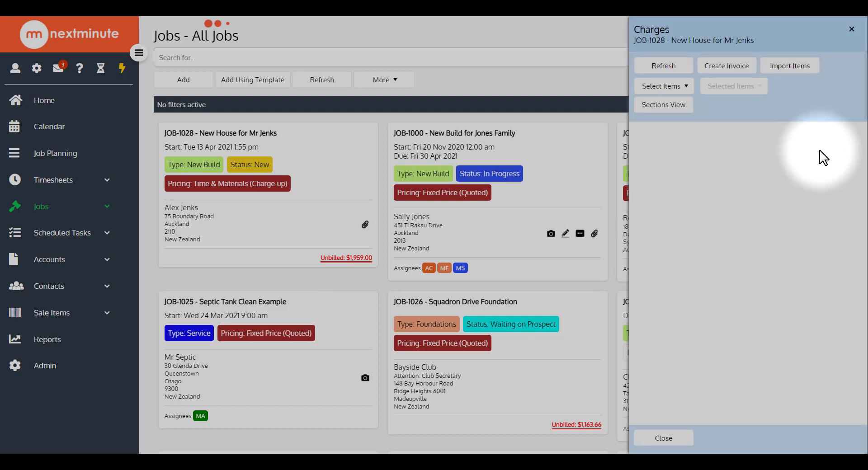
scroll(821, 163, down, 1)
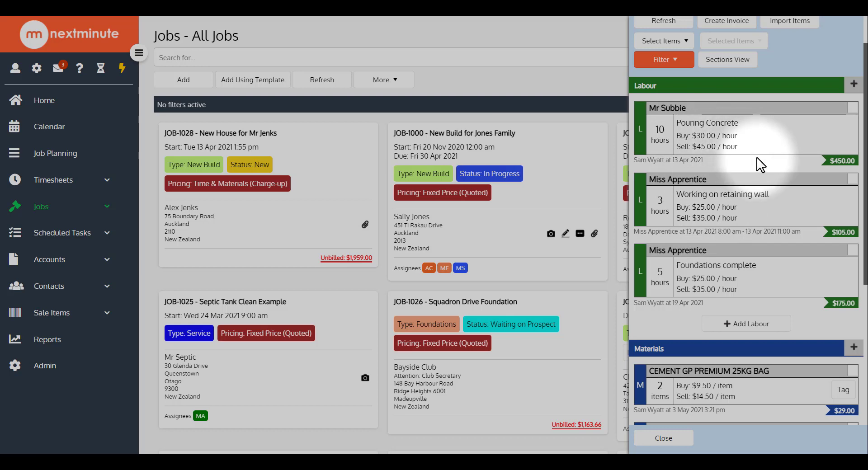
scroll(758, 164, down, 2)
scroll(758, 164, down, 2)
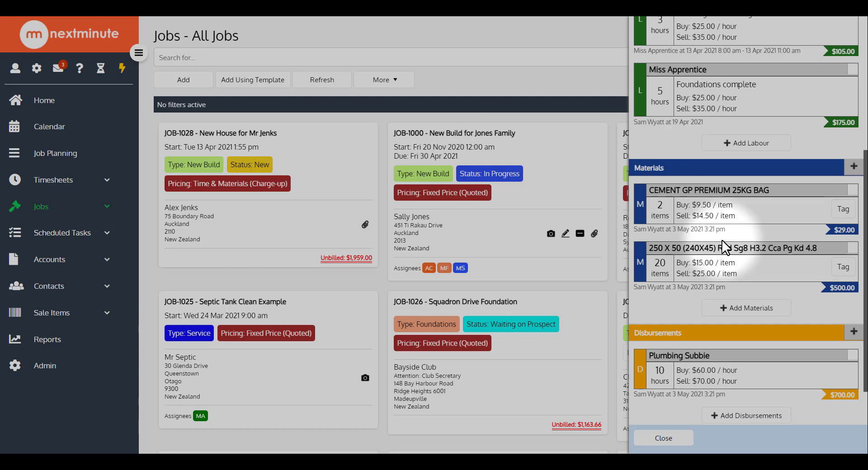
scroll(719, 282, down, 1)
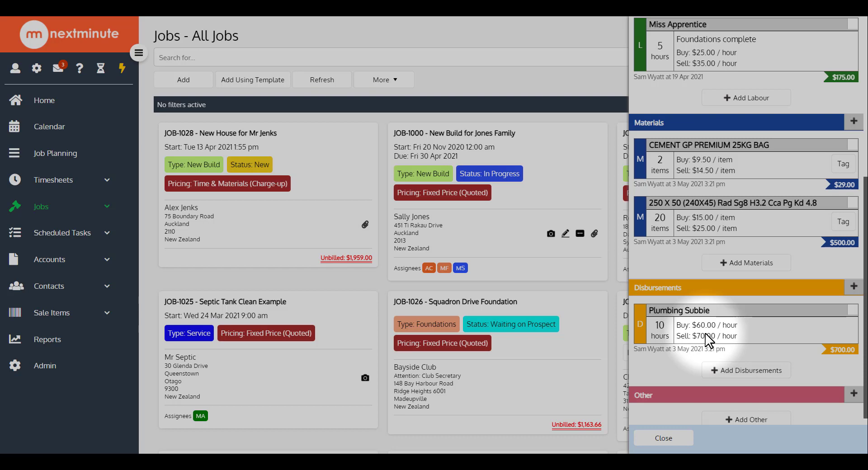
scroll(719, 289, up, 6)
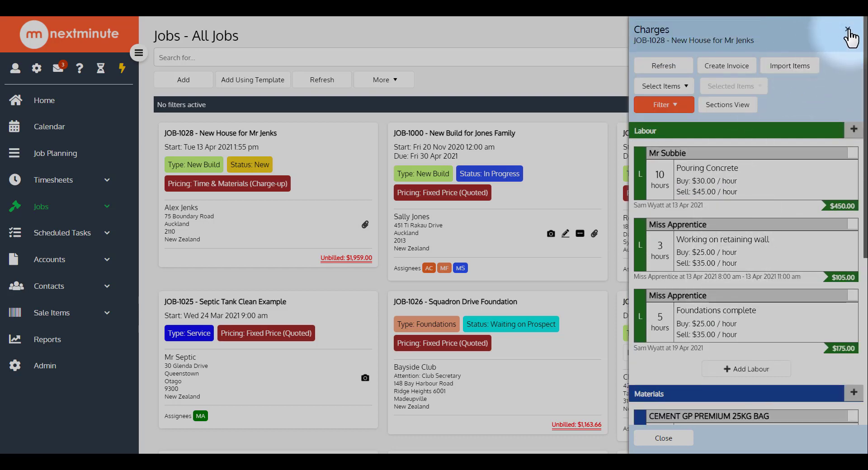
Close the job's charges and details and view the Materials price list.
click(848, 29)
click(849, 32)
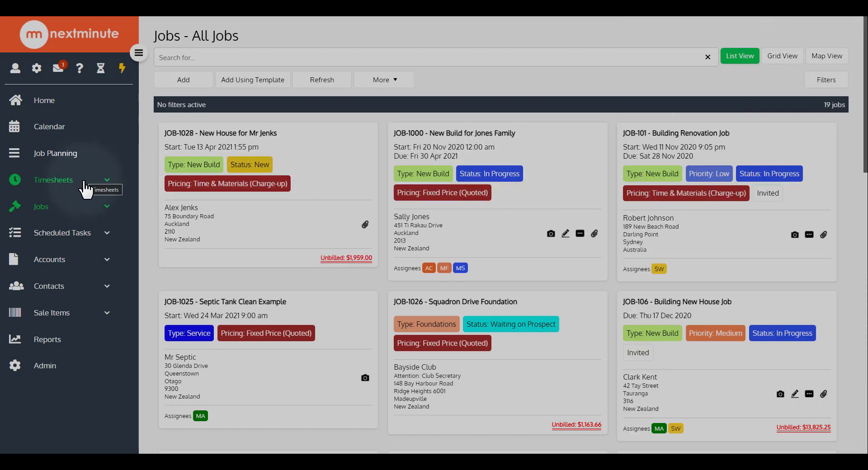
click(74, 315)
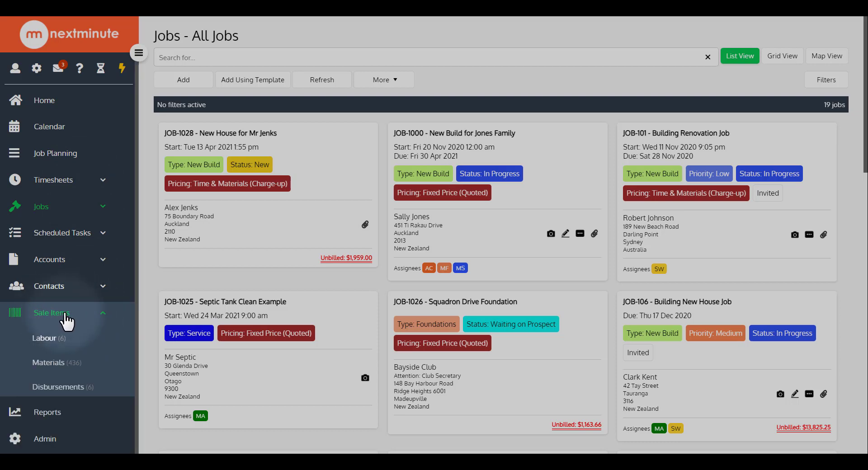
click(65, 370)
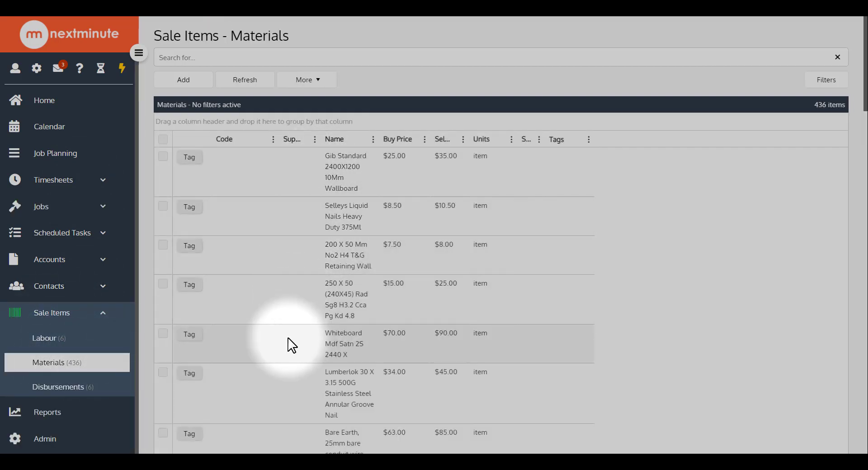
Return to All Jobs, where JOB-1028 shows $1,959.00 unbilled.
click(106, 315)
click(90, 210)
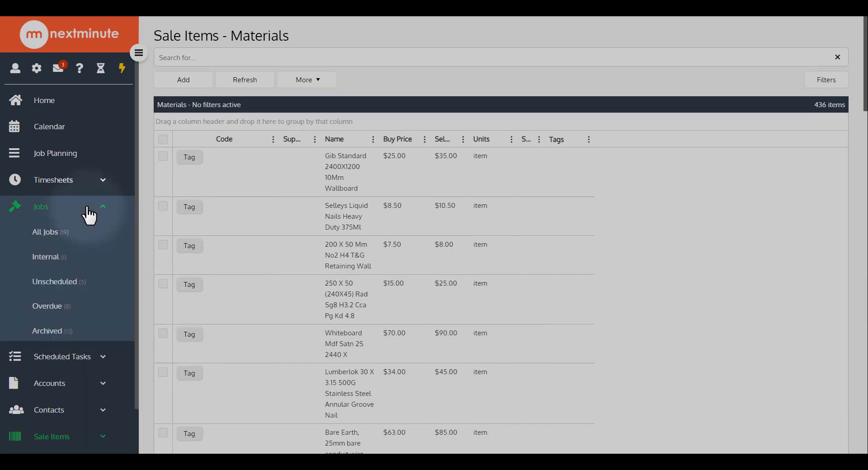
click(75, 240)
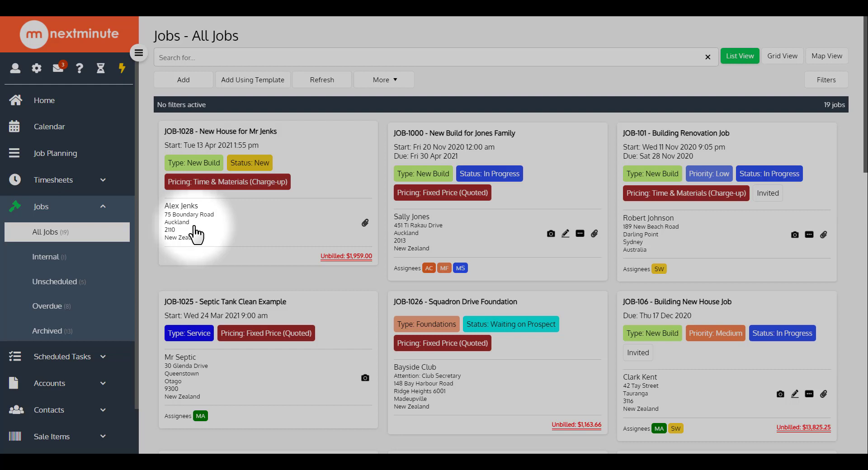
Start adding a supplier invoice to JOB-1028 by importing a bill from Xero.
click(213, 228)
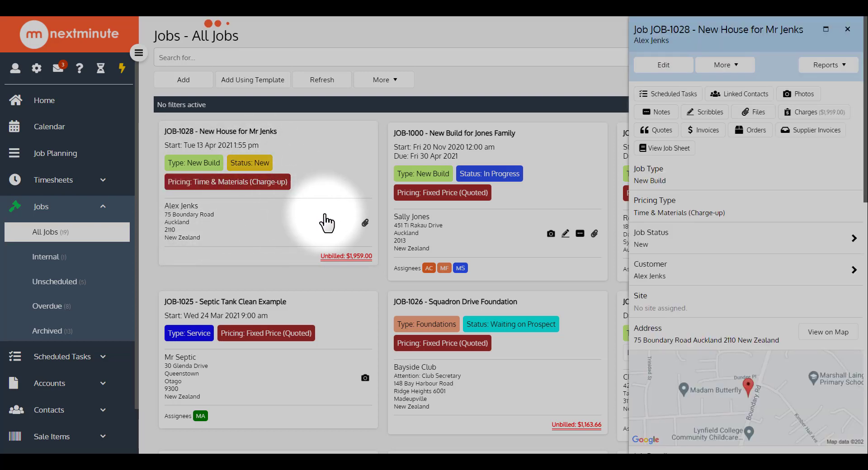
click(817, 131)
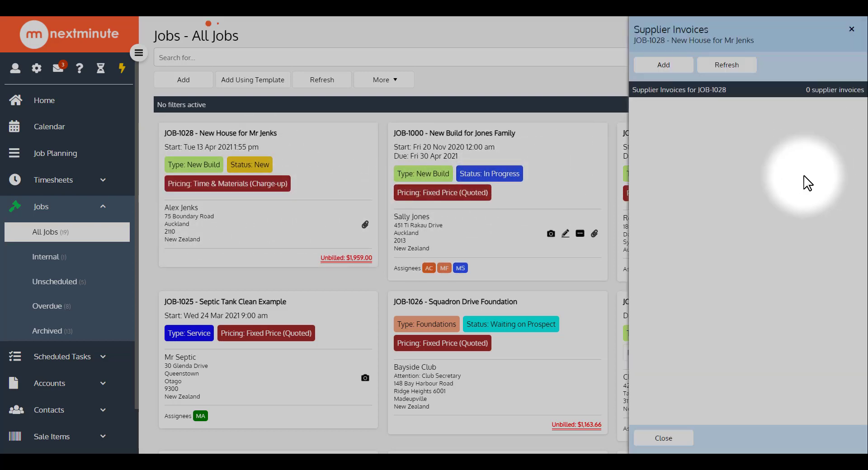
click(663, 68)
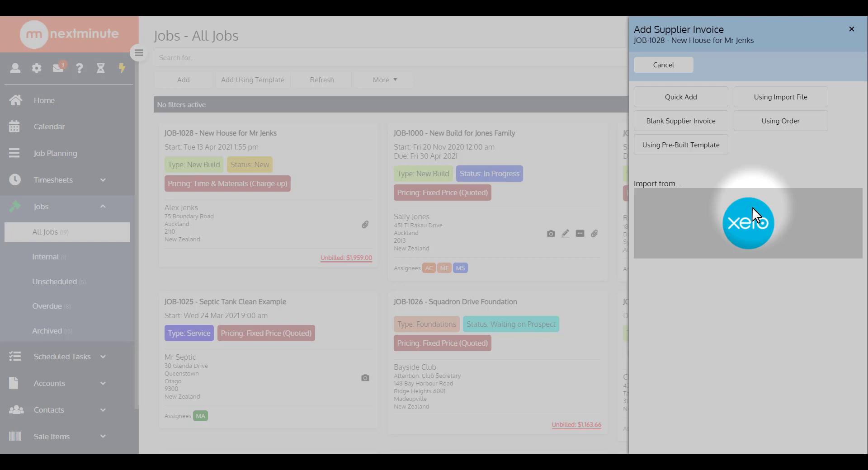
click(748, 223)
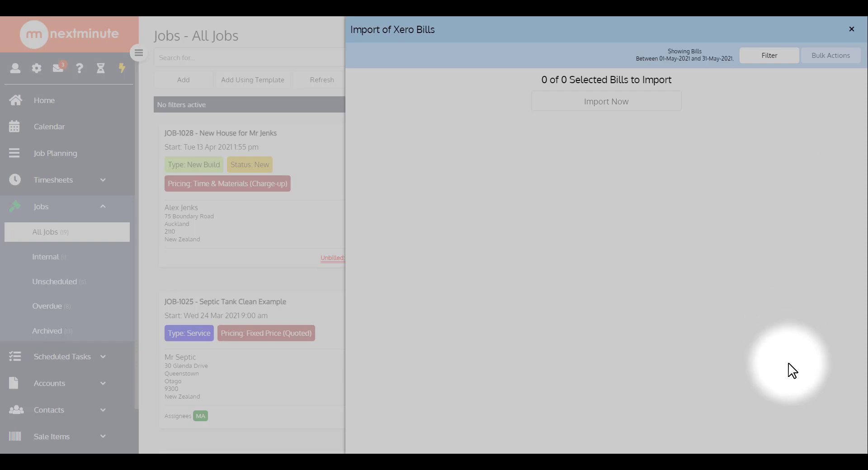
Filter the Xero bills to Last Month (April 2021) and browse the seven listed bills.
click(754, 59)
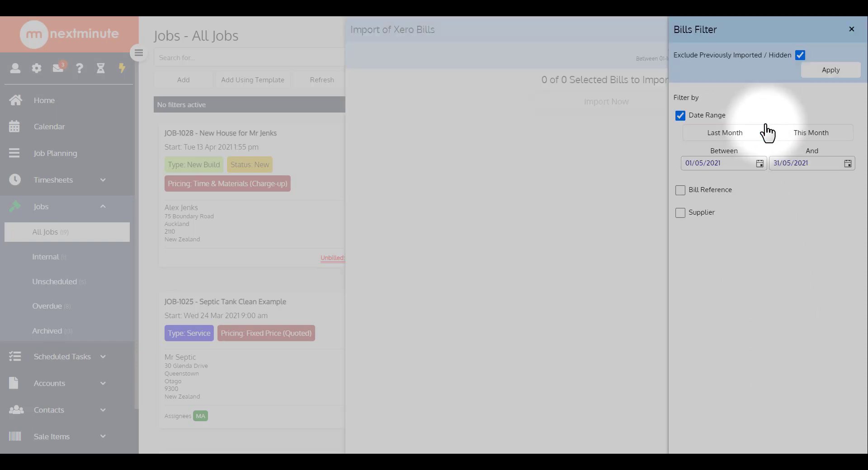
click(733, 135)
click(827, 73)
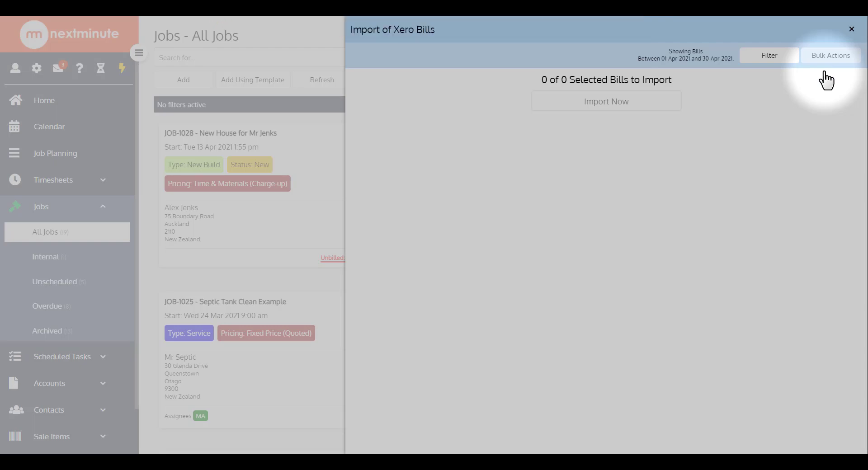
scroll(585, 153, down, 1)
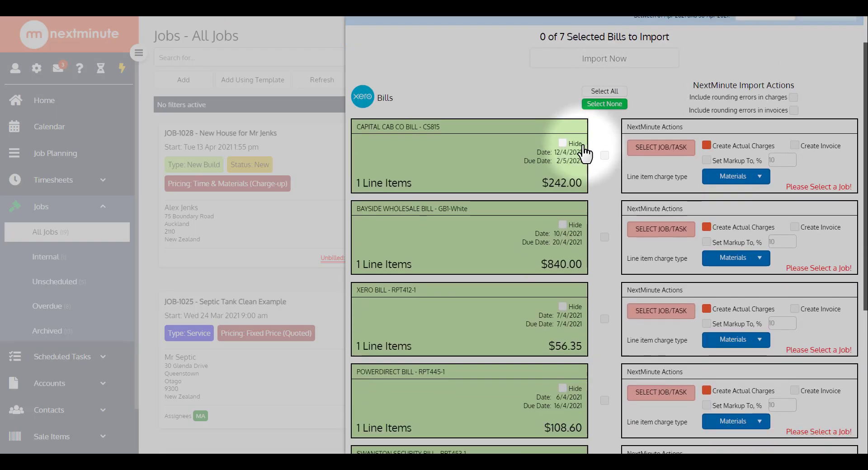
scroll(583, 152, down, 2)
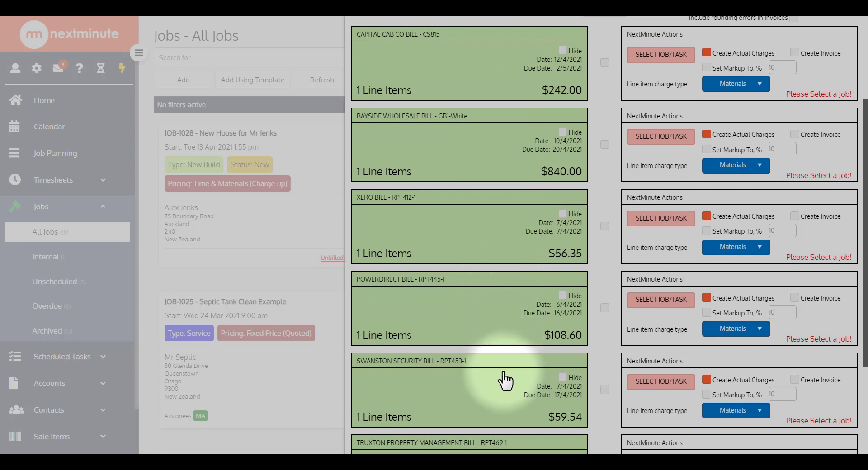
scroll(525, 349, up, 1)
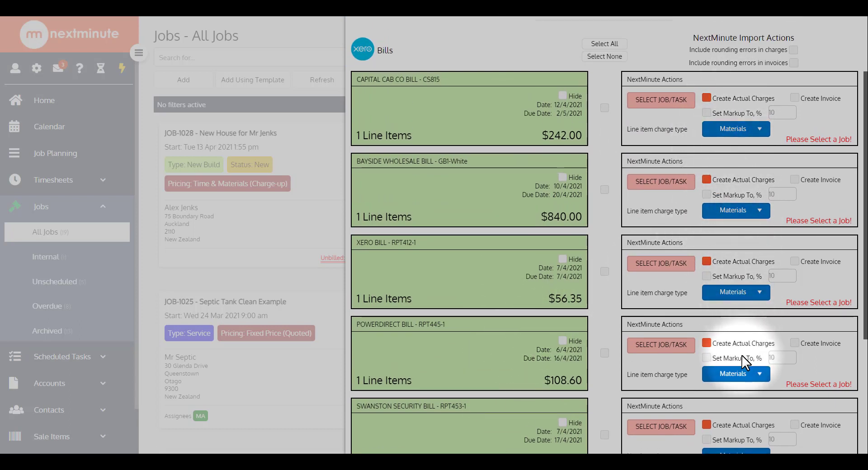
scroll(748, 359, up, 1)
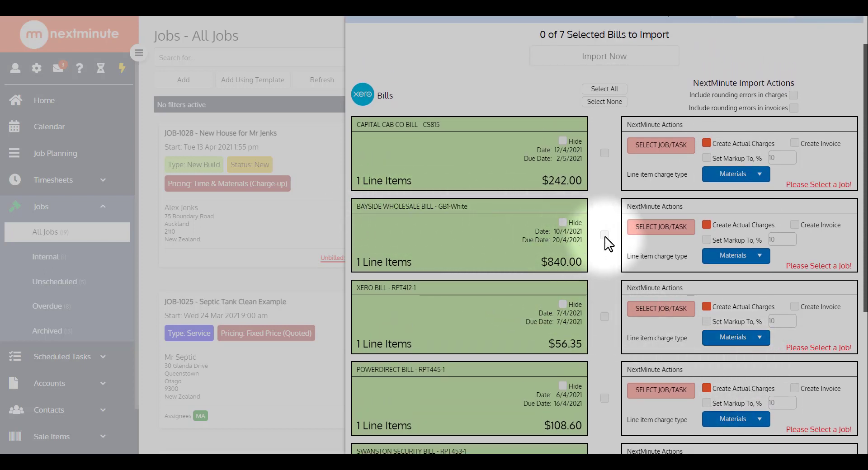
Assign the Bayside Wholesale bill to JOB-1028 at 15% markup as Disbursements, and import it.
click(604, 235)
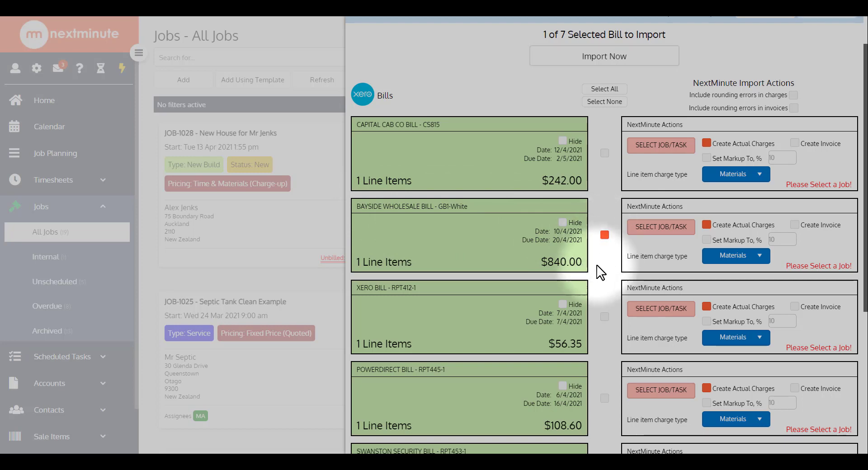
click(659, 227)
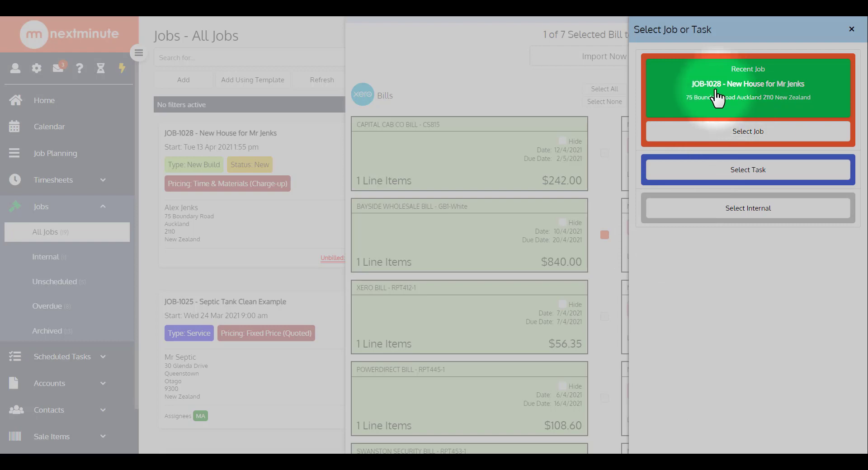
click(749, 91)
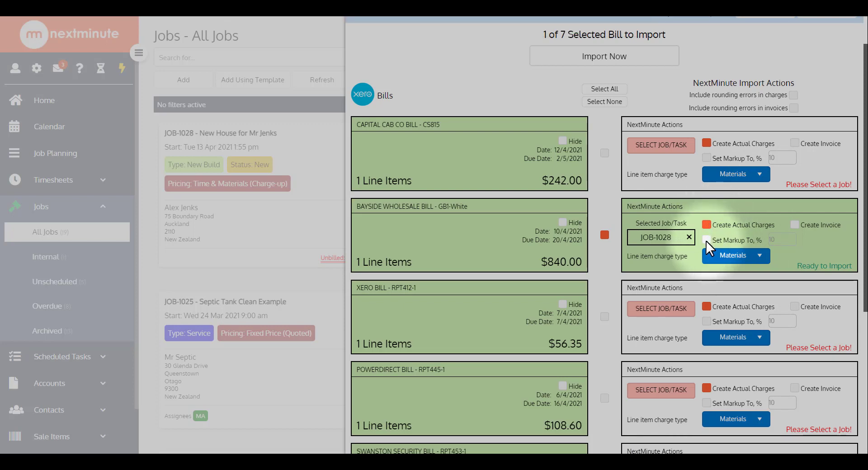
click(706, 241)
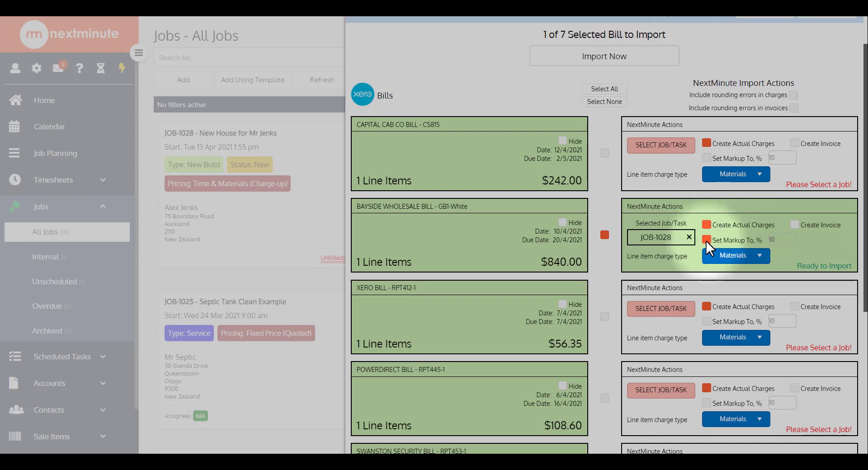
click(793, 237)
click(793, 237)
click(792, 238)
click(792, 238)
click(792, 238)
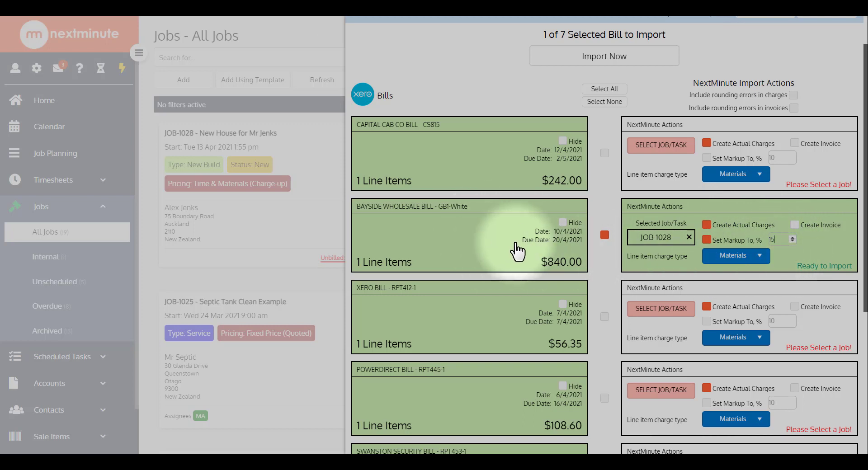
click(759, 257)
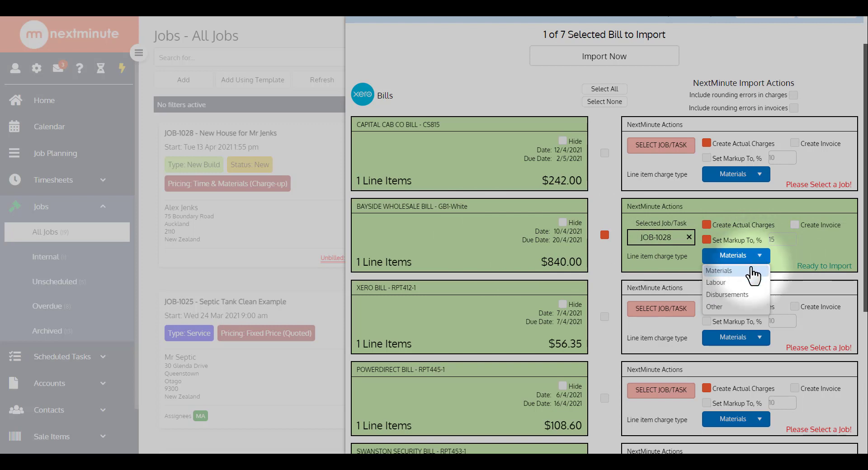
click(727, 295)
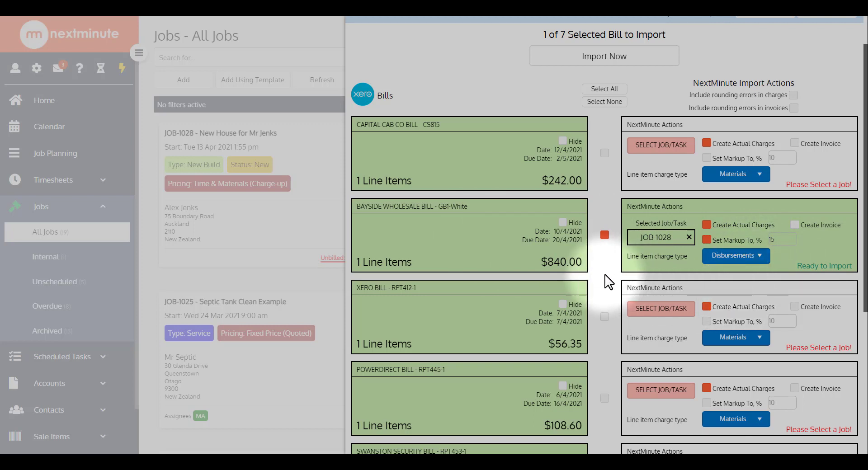
scroll(607, 280, up, 1)
click(593, 101)
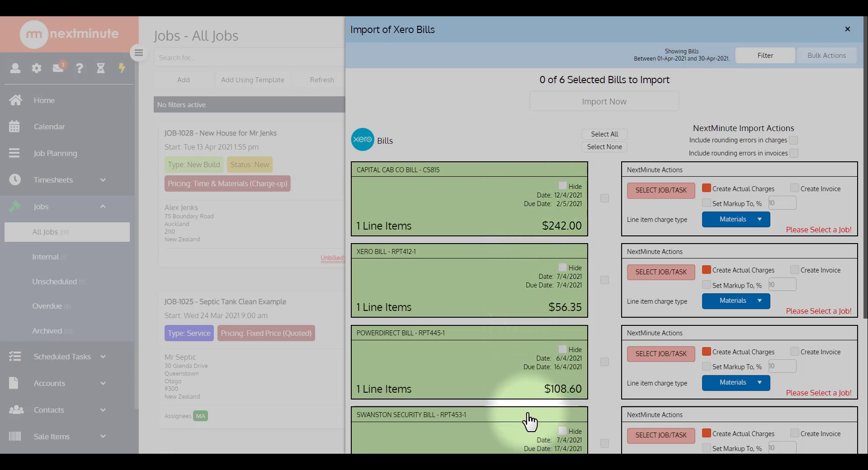
Close the import and refresh so JOB-1028 shows $2,799.00 unbilled, then view its details.
click(848, 31)
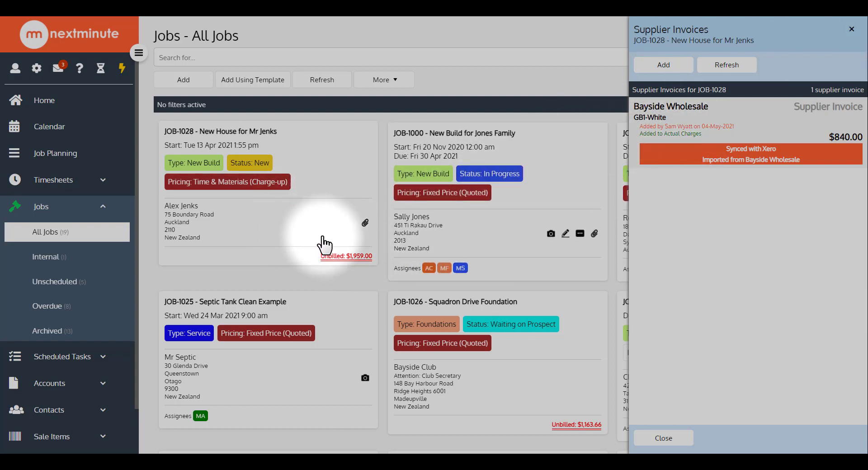
click(329, 82)
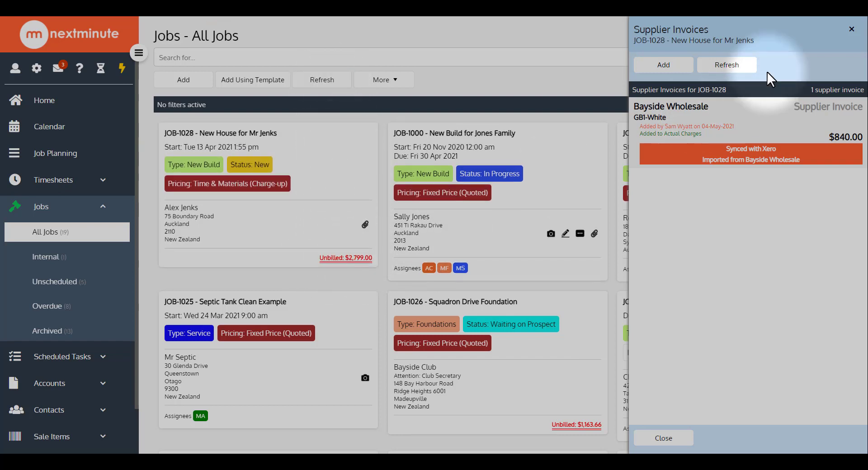
click(852, 31)
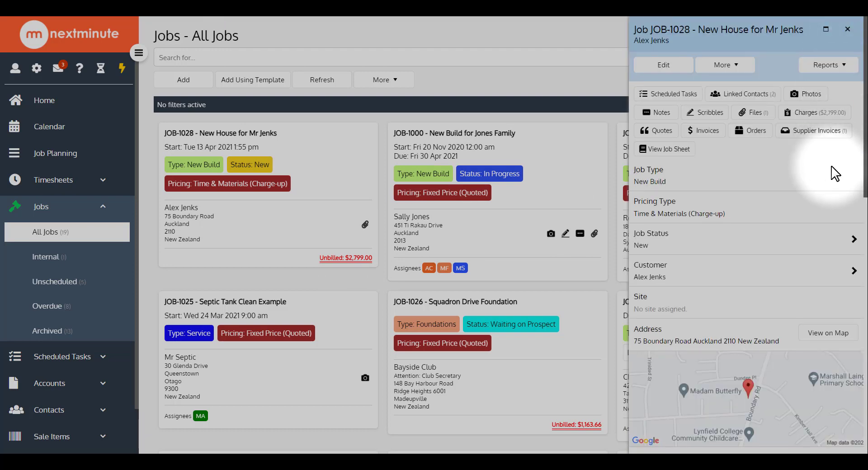
Create and save a full-amount invoice with all JOB-1028 charges combined into one section.
click(809, 119)
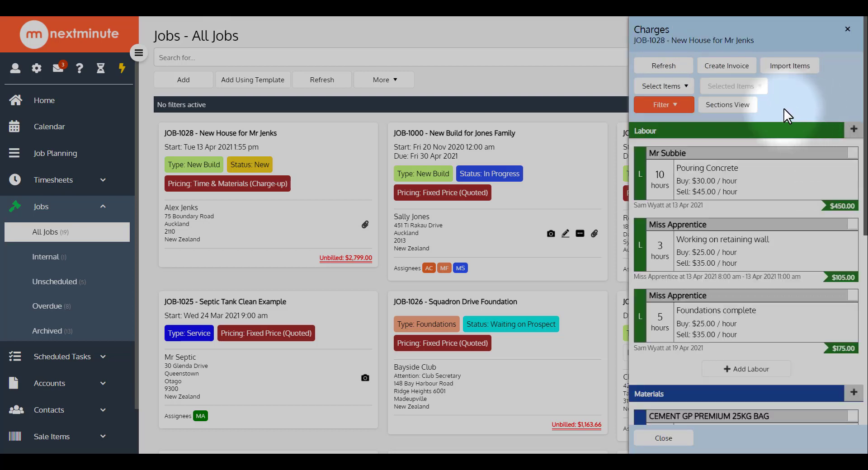
click(734, 68)
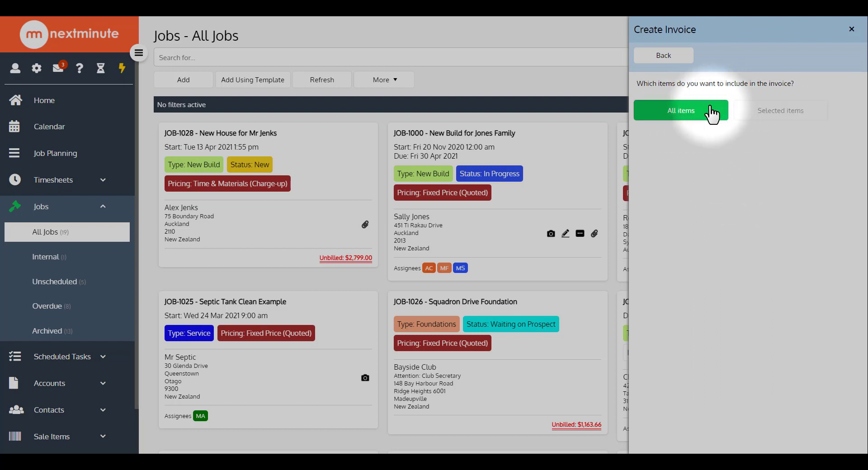
click(694, 118)
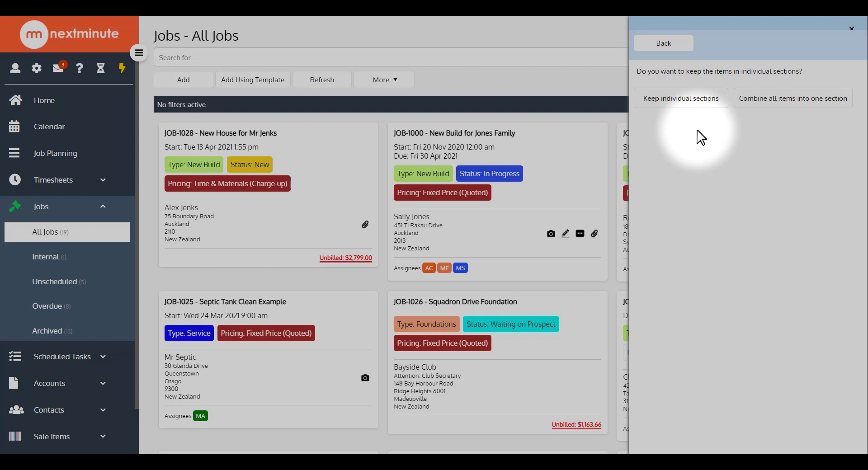
click(787, 107)
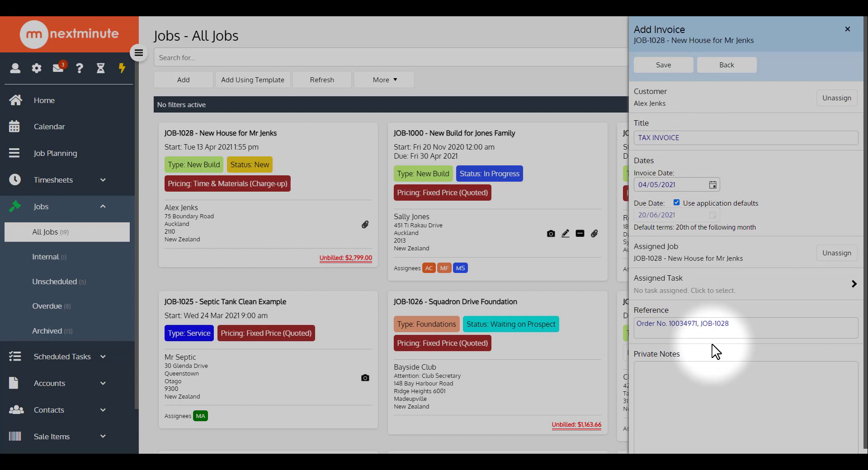
click(667, 67)
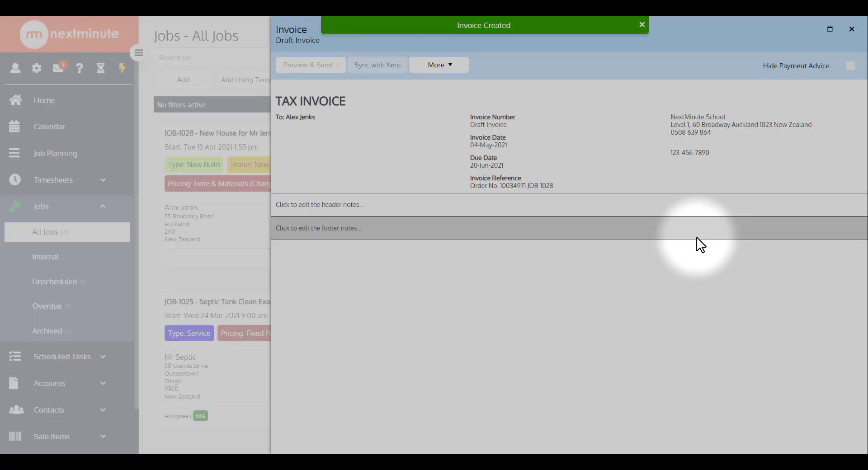
Sync the draft JOB-1028 invoice with Xero, confirming so it becomes INV-0044.
scroll(674, 246, down, 1)
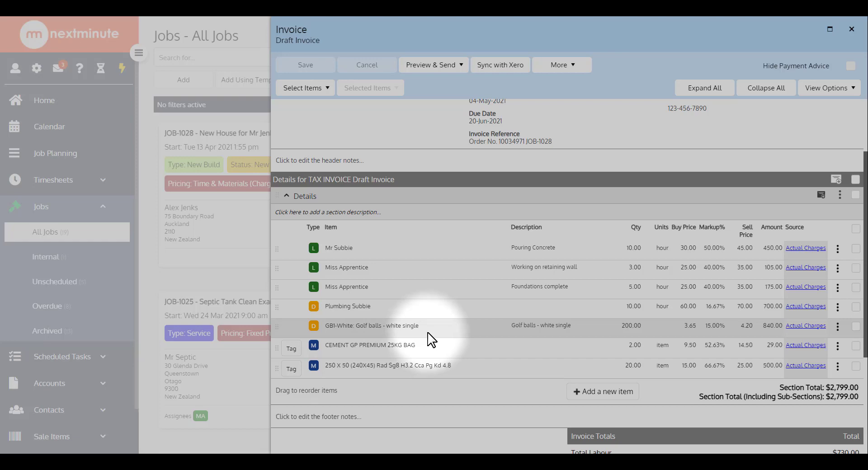
scroll(432, 335, up, 3)
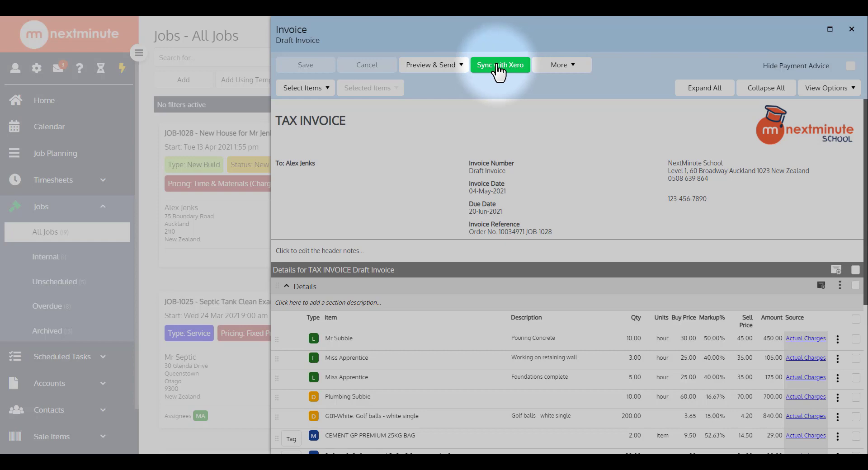
click(500, 68)
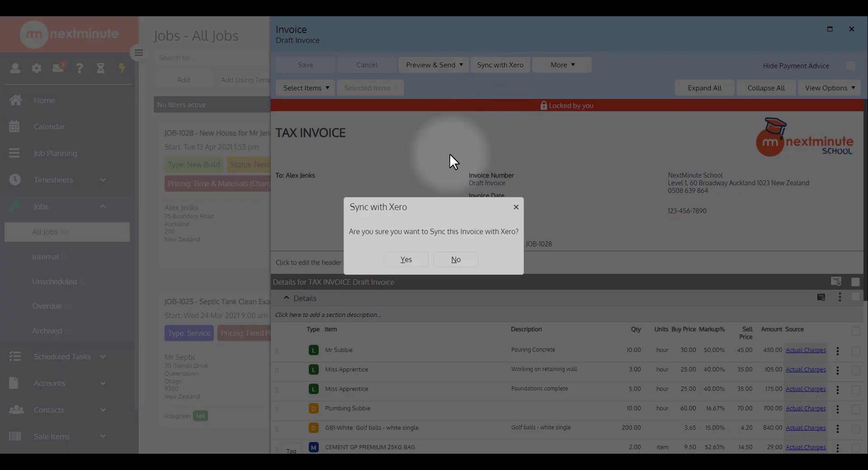
click(407, 260)
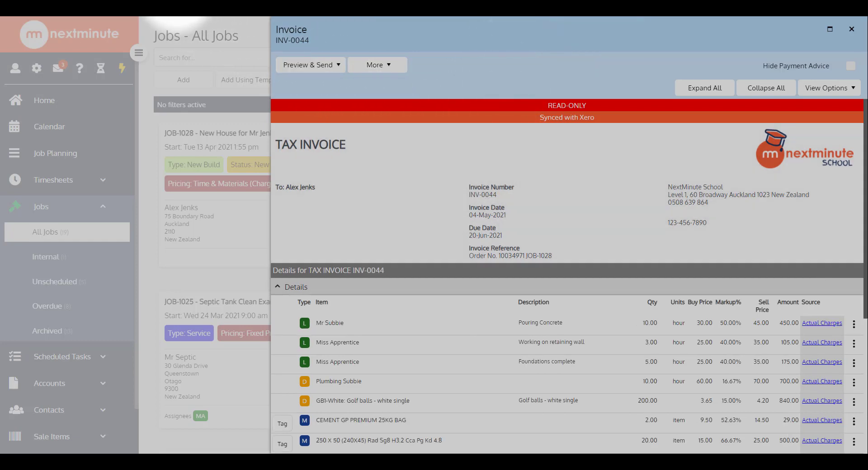
In Xero's invoices list, open draft INV-0044 and check its seven lines totalling 3,218.85.
click(176, 17)
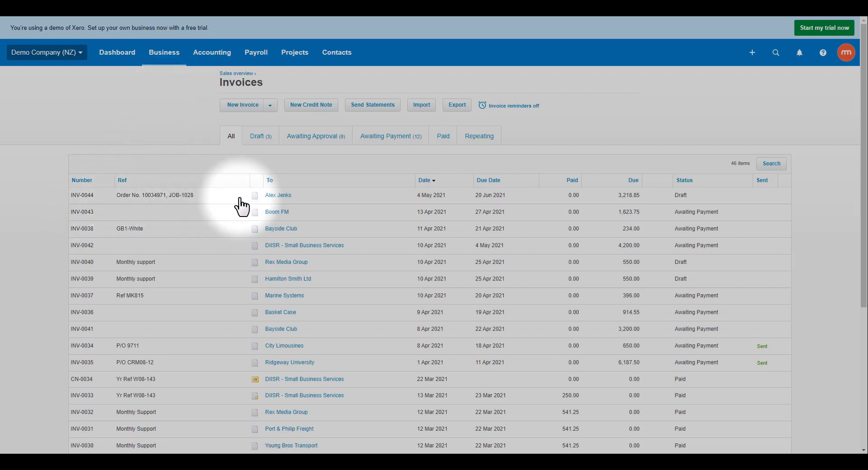
click(87, 198)
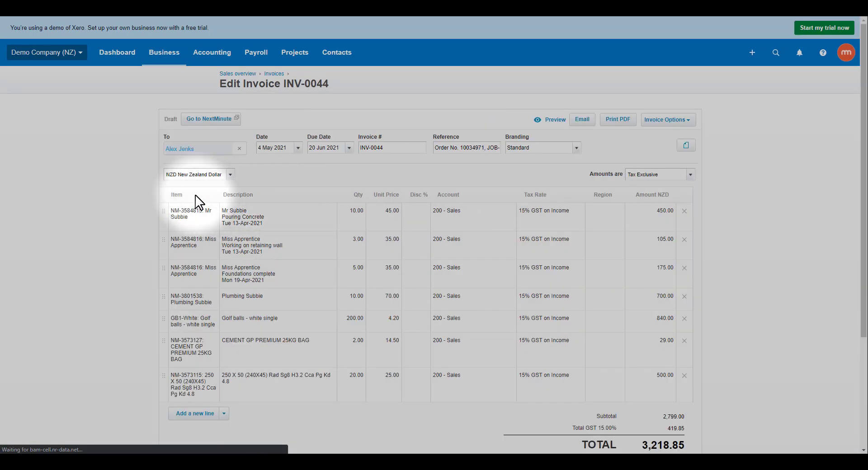
scroll(195, 202, down, 1)
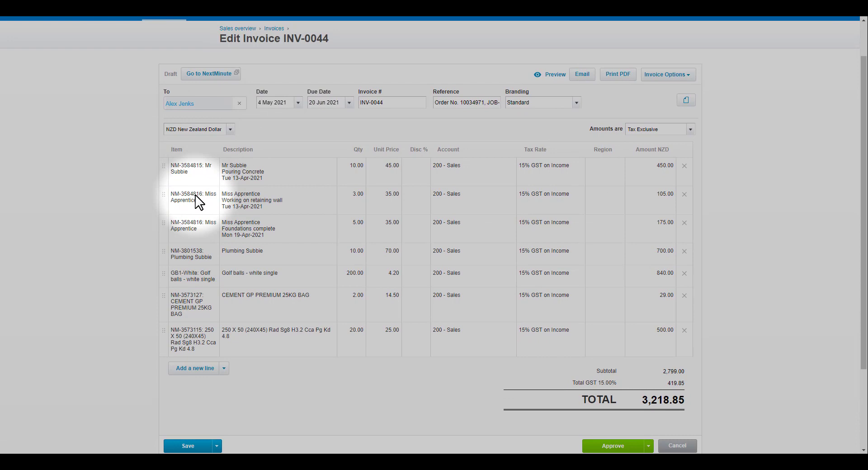